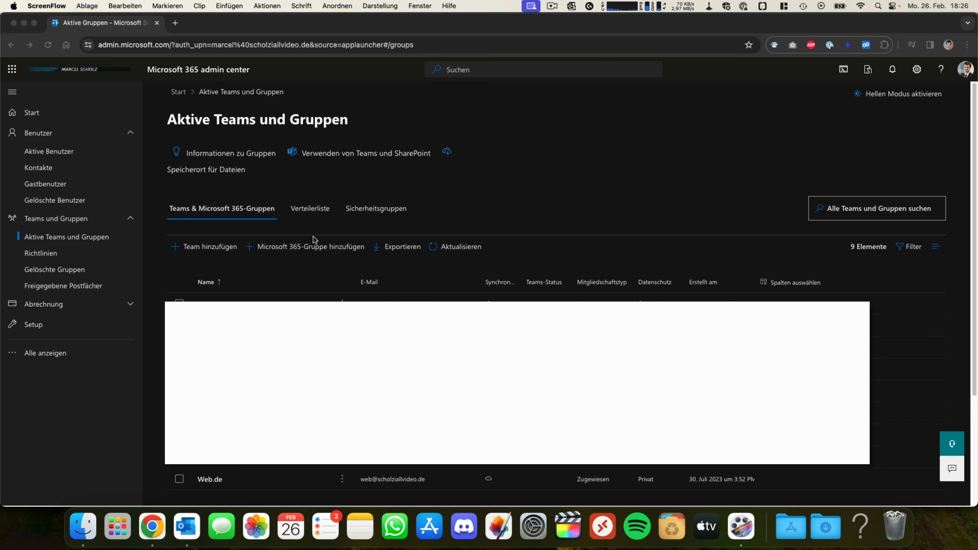
Start adding a Microsoft 365 group, name it Test123, and continue without a description
{"action": "left_click", "coordinate": [388, 232]}
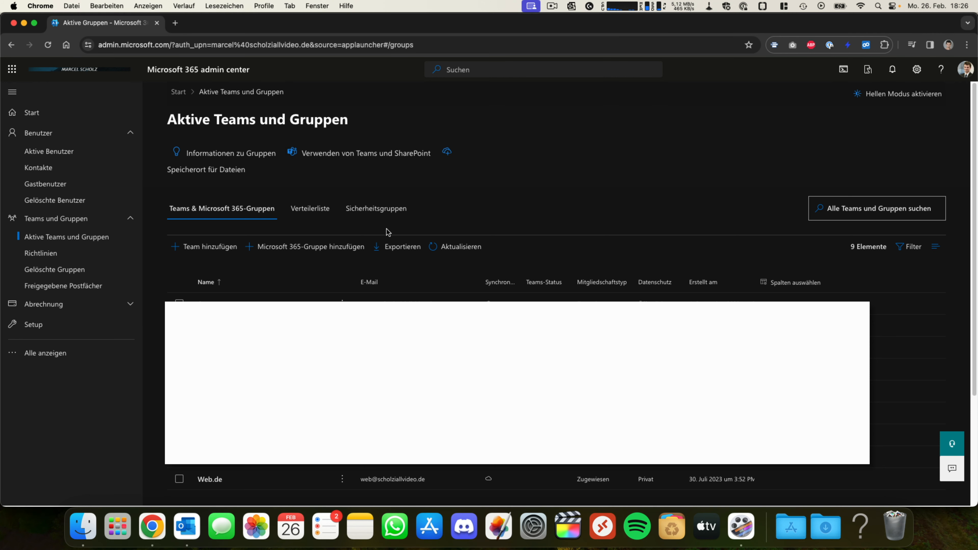
{"action": "left_click", "coordinate": [309, 246]}
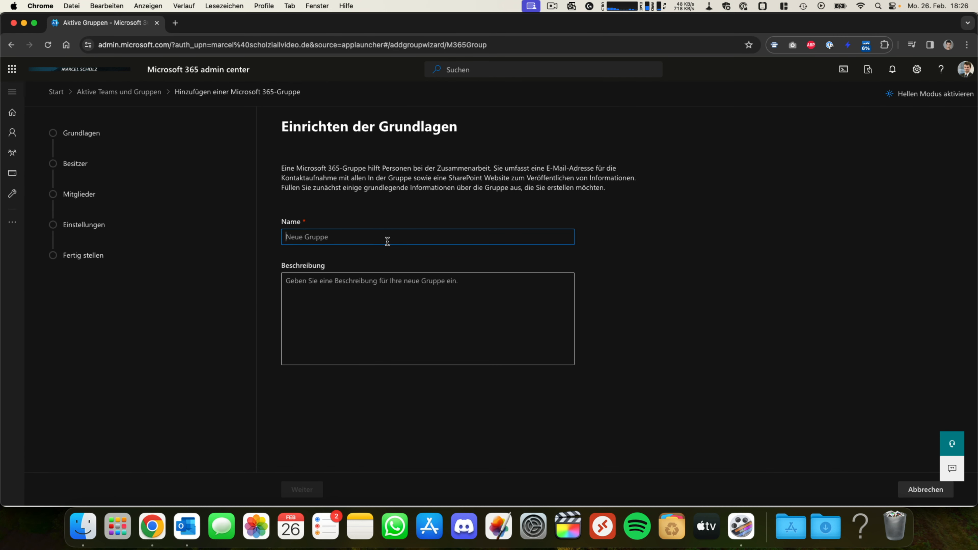
{"action": "type", "text": "Test123"}
{"action": "left_click", "coordinate": [424, 296]}
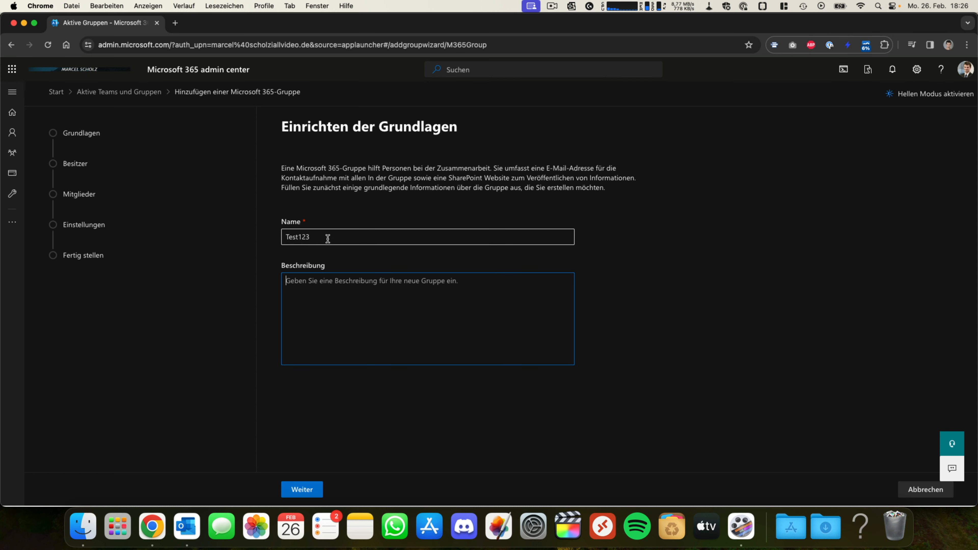
{"action": "left_click", "coordinate": [305, 490]}
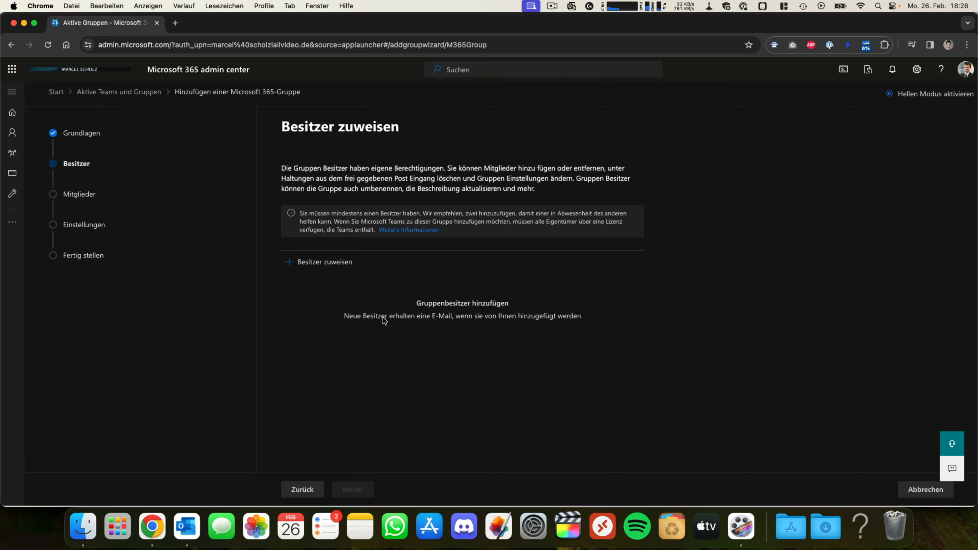
Assign the only listed account with a Teams status as the group's owner and continue to the members stage
{"action": "left_click", "coordinate": [329, 261]}
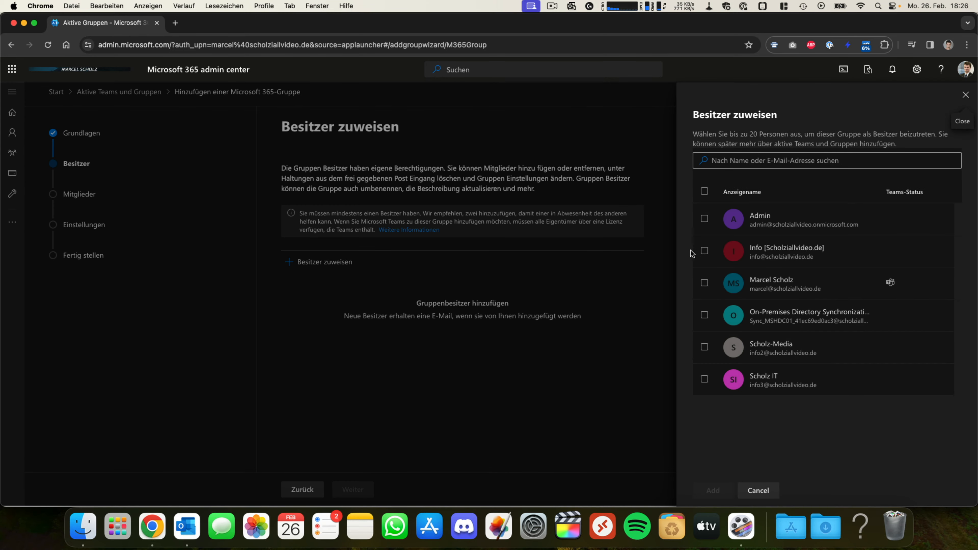
{"action": "left_click", "coordinate": [705, 285]}
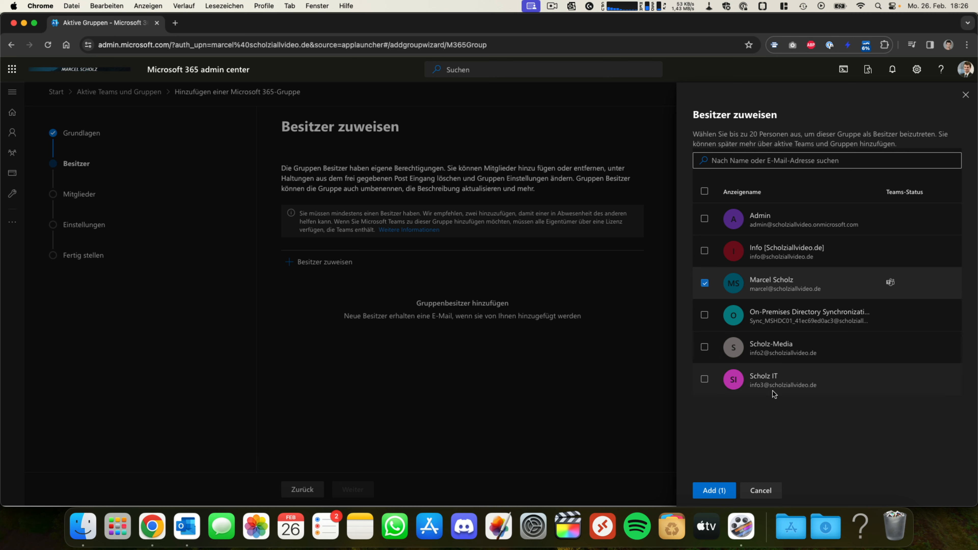
{"action": "left_click", "coordinate": [714, 490]}
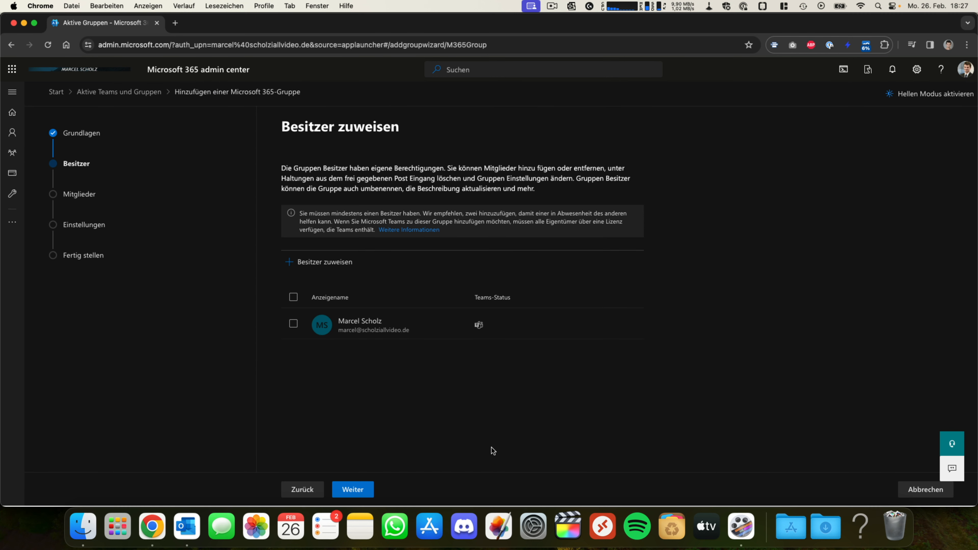
{"action": "left_click", "coordinate": [366, 489]}
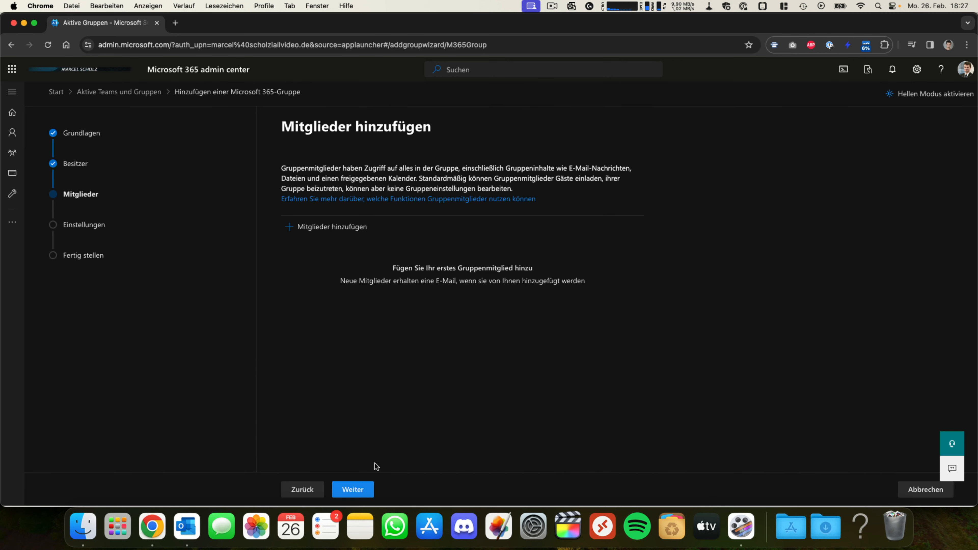
Add the same account with a Teams status as a group member and continue to the group settings
{"action": "left_click", "coordinate": [332, 226]}
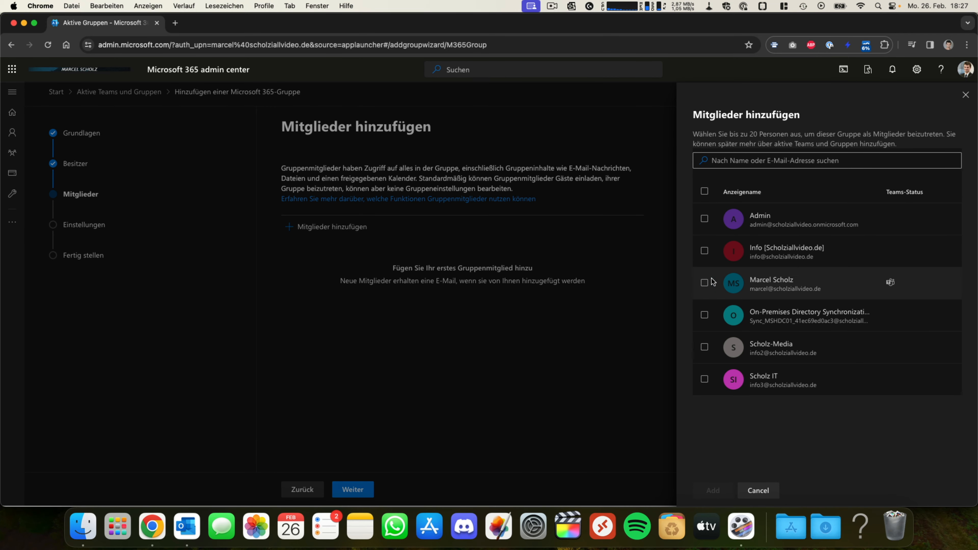
{"action": "left_click", "coordinate": [705, 283]}
{"action": "left_click", "coordinate": [722, 490]}
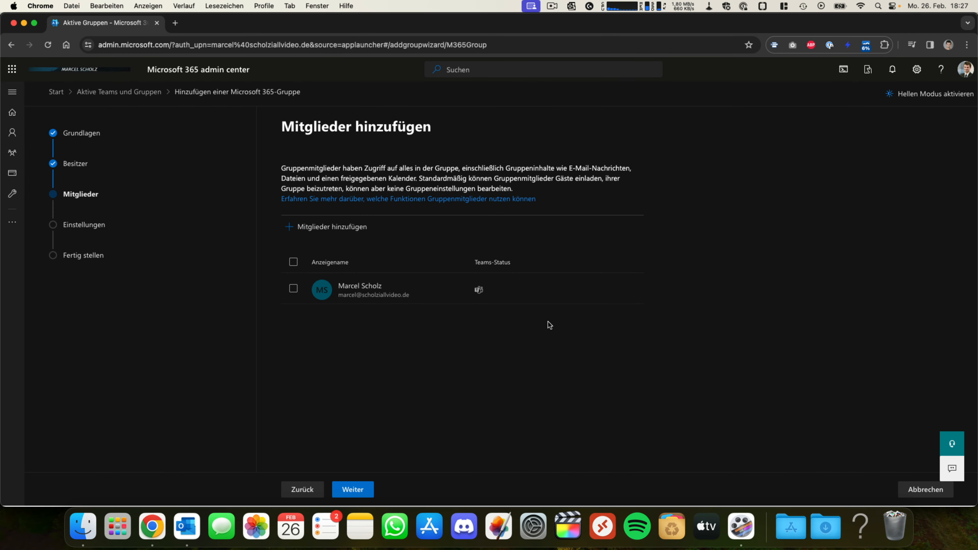
{"action": "left_click", "coordinate": [353, 490]}
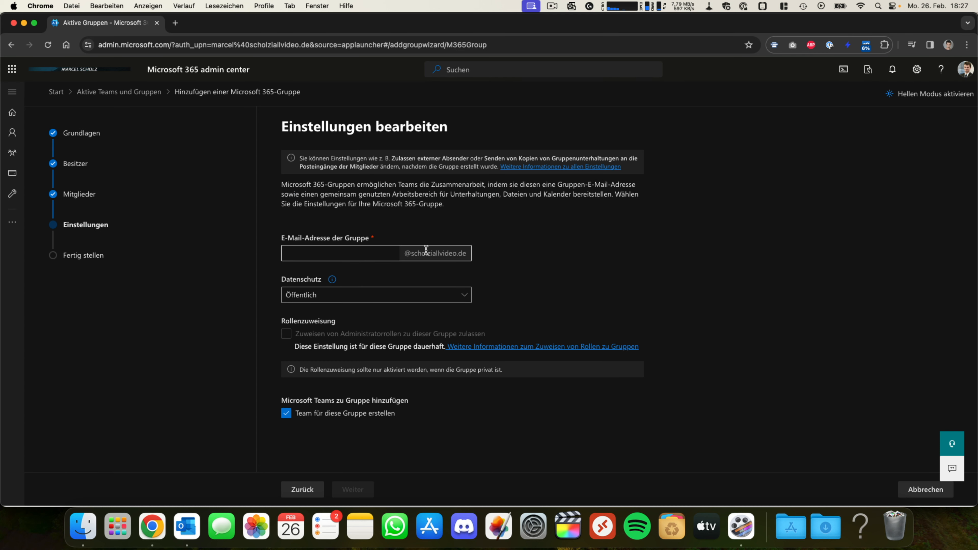
Set the group's privacy to Privat and enter test123 as the local part of its e-mail address
{"action": "left_click", "coordinate": [349, 250]}
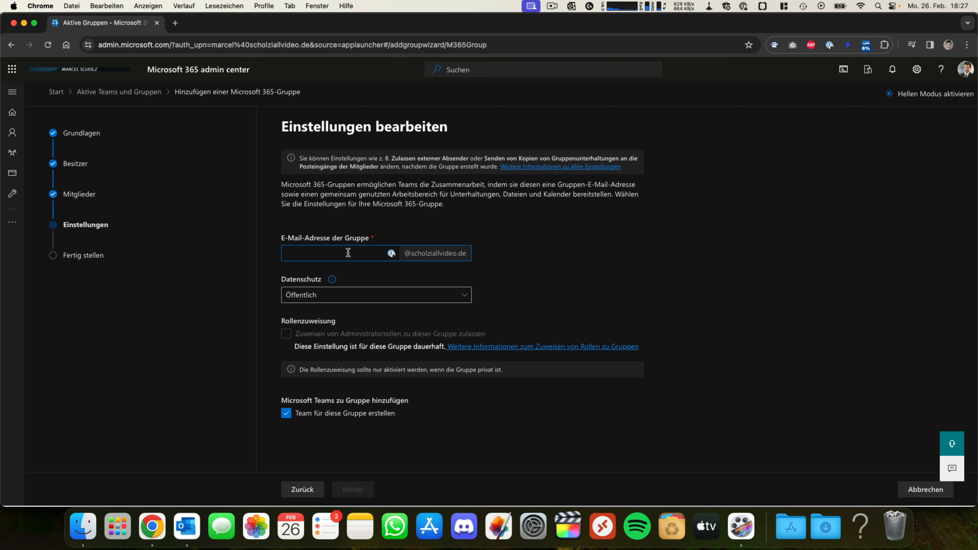
{"action": "left_click", "coordinate": [333, 300]}
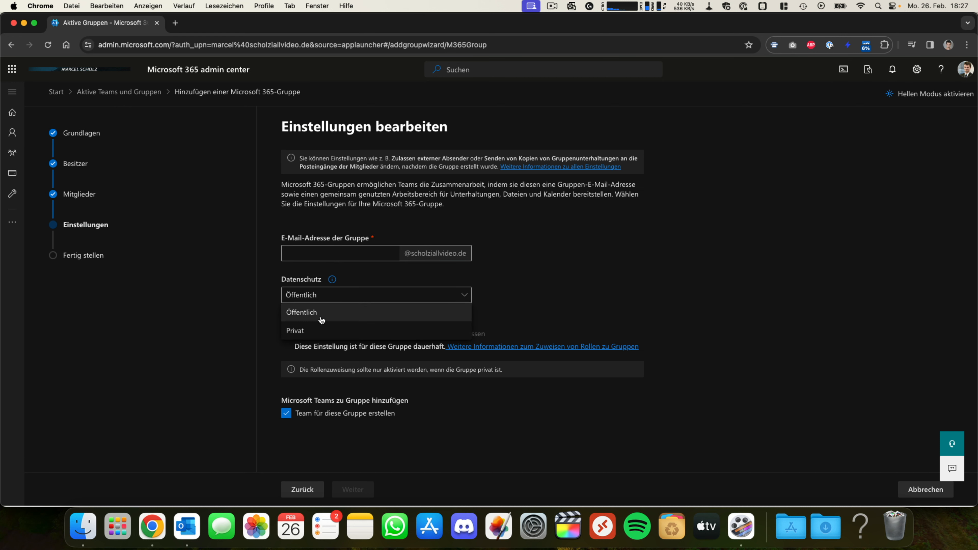
{"action": "left_click", "coordinate": [314, 334]}
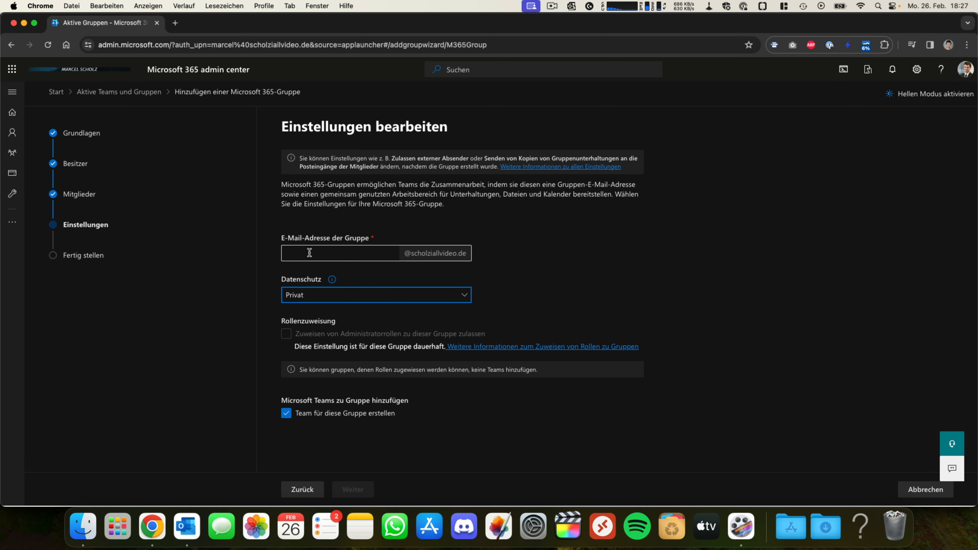
{"action": "left_click", "coordinate": [309, 252]}
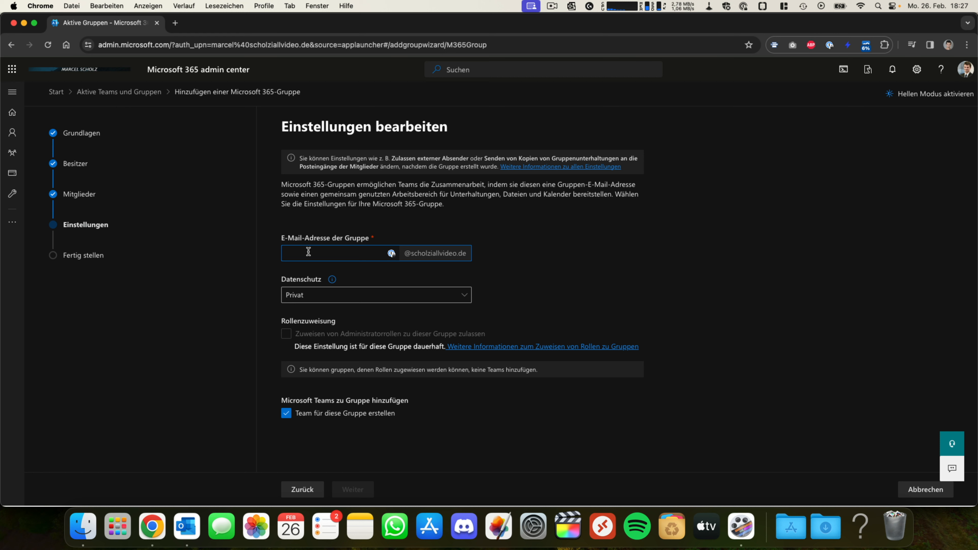
{"action": "type", "text": "test123"}
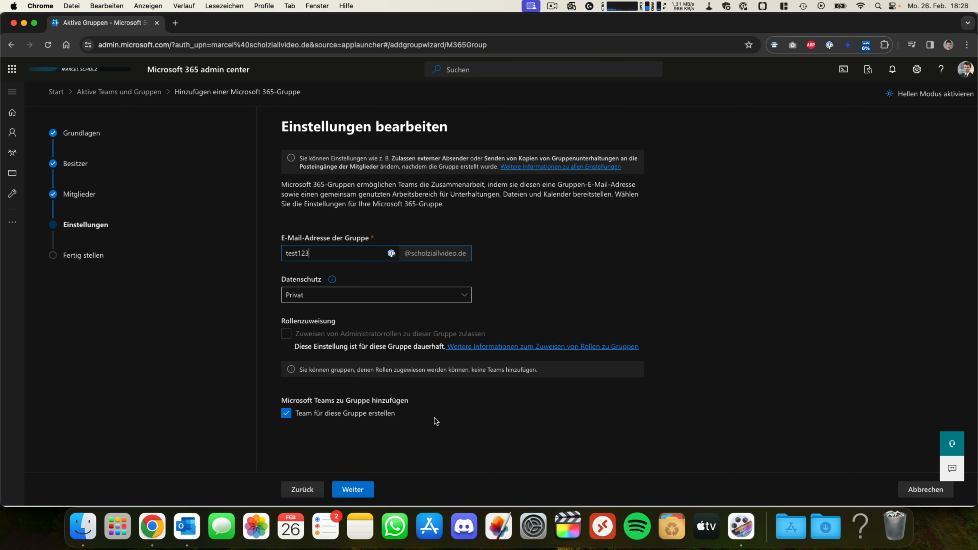
Disable team creation for the group and proceed to the review with administrator role assignment left off
{"action": "left_click", "coordinate": [290, 416]}
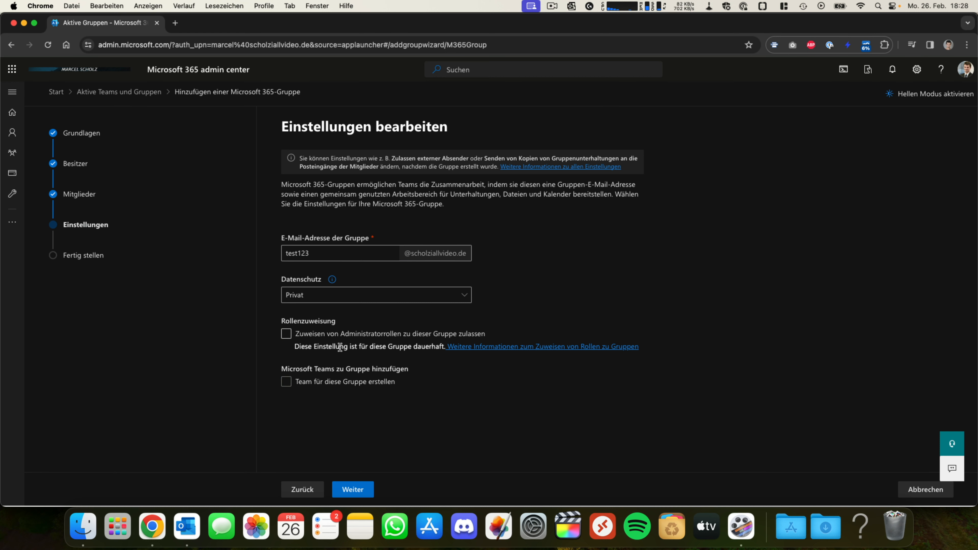
{"action": "left_click", "coordinate": [399, 337]}
{"action": "left_click", "coordinate": [448, 334]}
{"action": "left_click", "coordinate": [365, 489]}
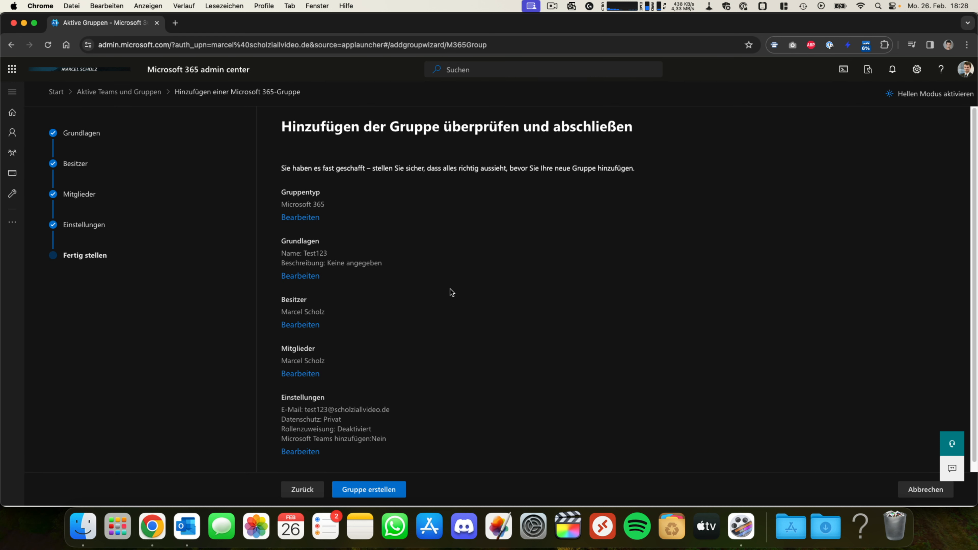
Create the reviewed Test123 group, then close the completed wizard and dismiss the feedback survey
{"action": "scroll", "coordinate": [416, 343], "scroll_direction": "down", "scroll_amount": 1}
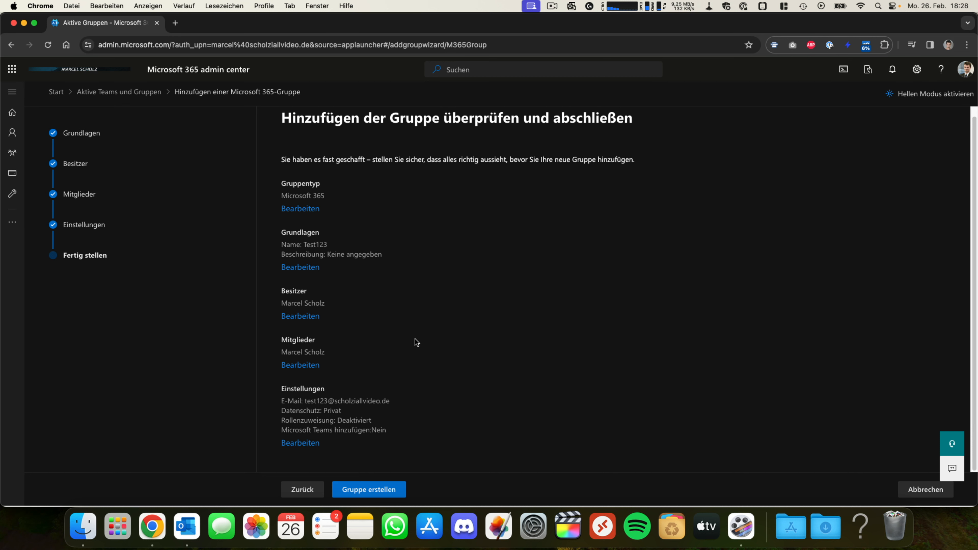
{"action": "left_click", "coordinate": [372, 488]}
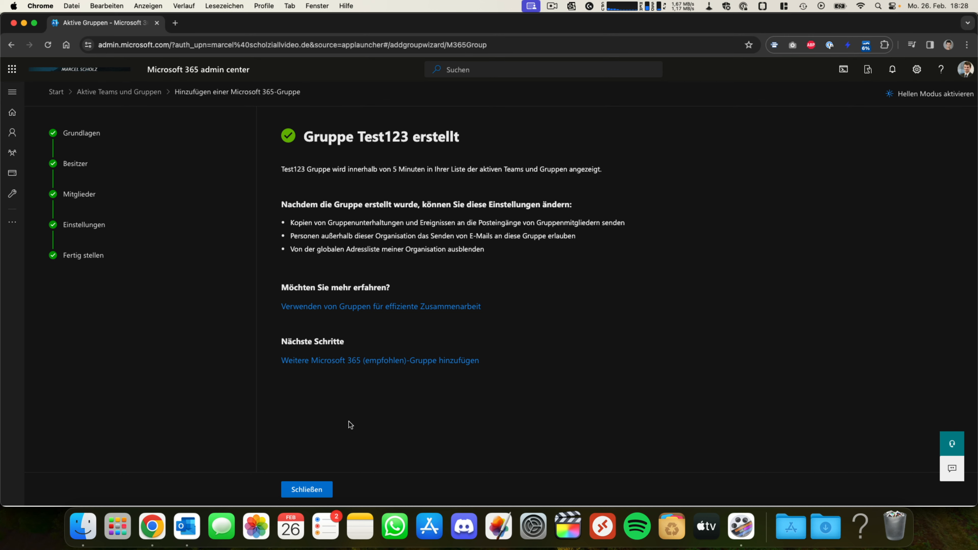
{"action": "left_click", "coordinate": [317, 489]}
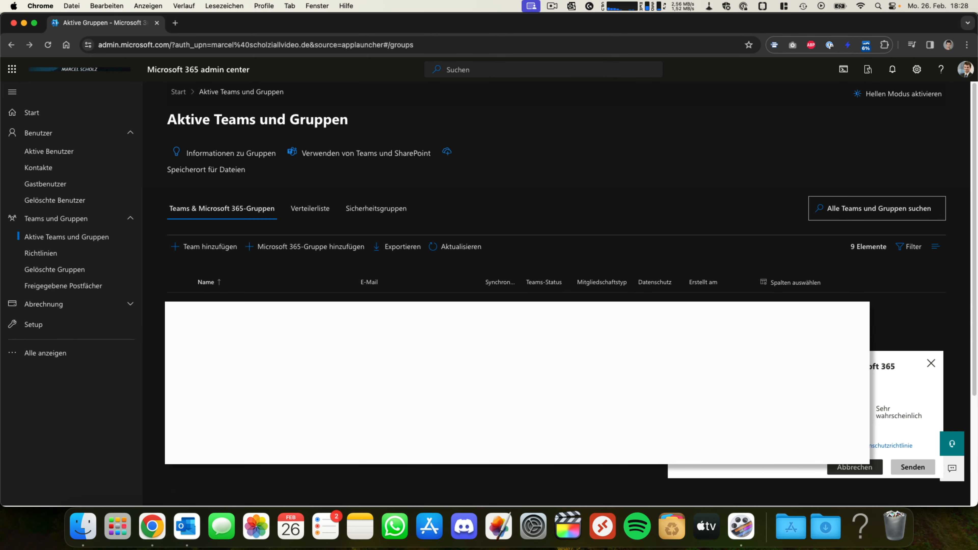
{"action": "left_click", "coordinate": [931, 367]}
Refresh the list of active teams and groups and open the details of the Test123 group
{"action": "scroll", "coordinate": [931, 367], "scroll_direction": "down", "scroll_amount": 3}
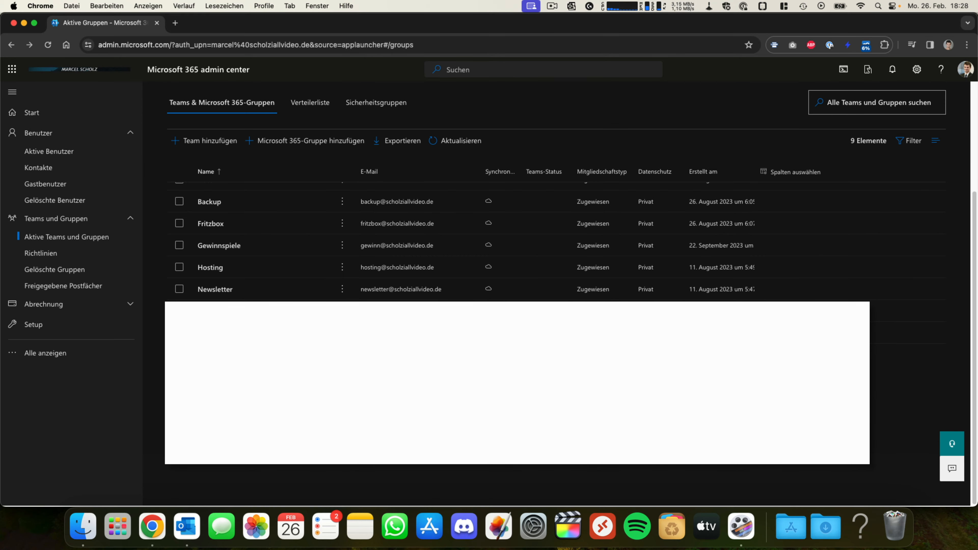
{"action": "scroll", "coordinate": [516, 347], "scroll_direction": "up", "scroll_amount": 3}
{"action": "scroll", "coordinate": [385, 270], "scroll_direction": "down", "scroll_amount": 3}
{"action": "scroll", "coordinate": [231, 307], "scroll_direction": "up", "scroll_amount": 1}
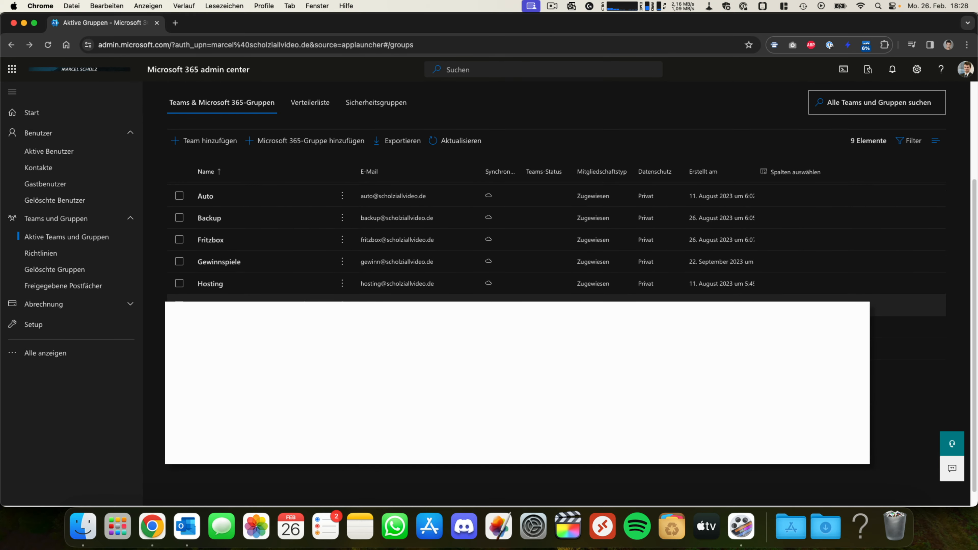
{"action": "scroll", "coordinate": [315, 299], "scroll_direction": "up", "scroll_amount": 3}
{"action": "left_click", "coordinate": [448, 239]}
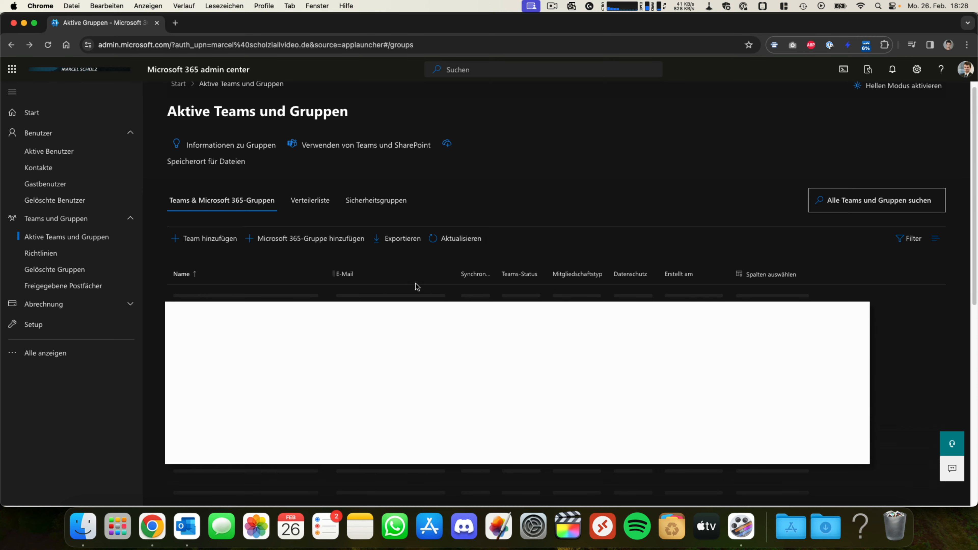
{"action": "scroll", "coordinate": [298, 430], "scroll_direction": "down", "scroll_amount": 1}
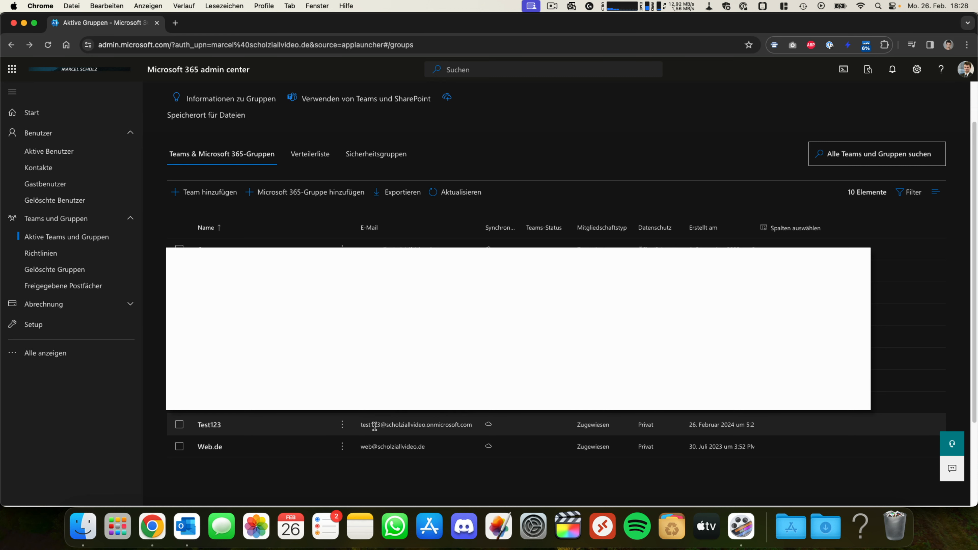
{"action": "left_click", "coordinate": [465, 200]}
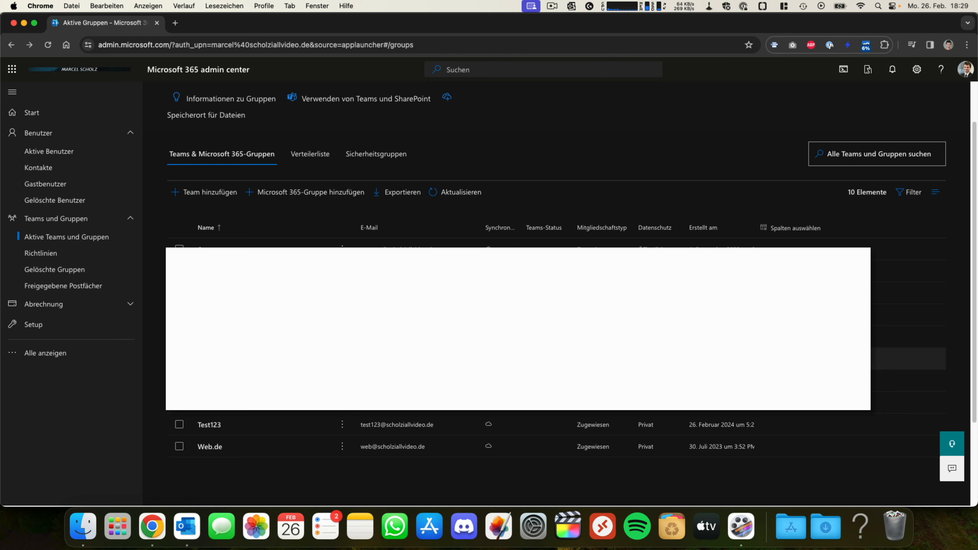
{"action": "left_click", "coordinate": [388, 424]}
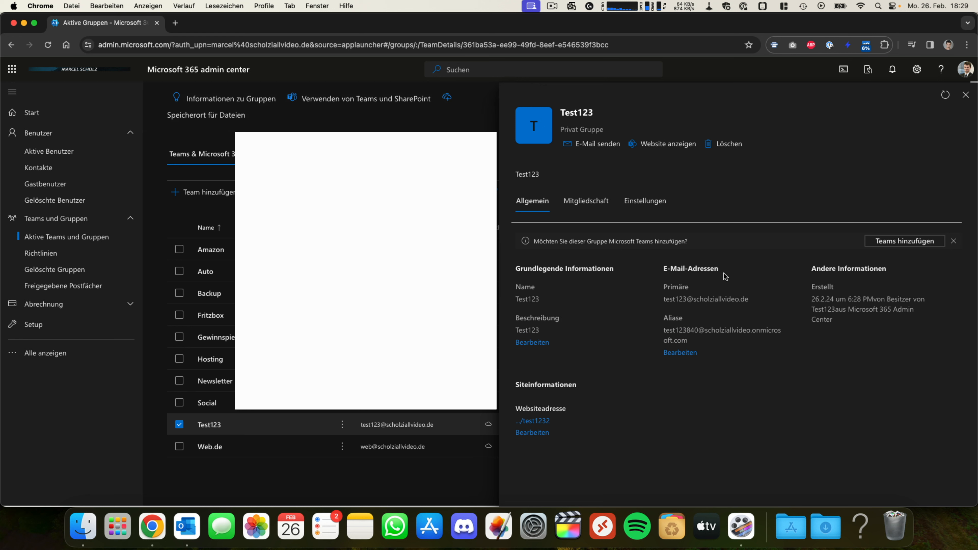